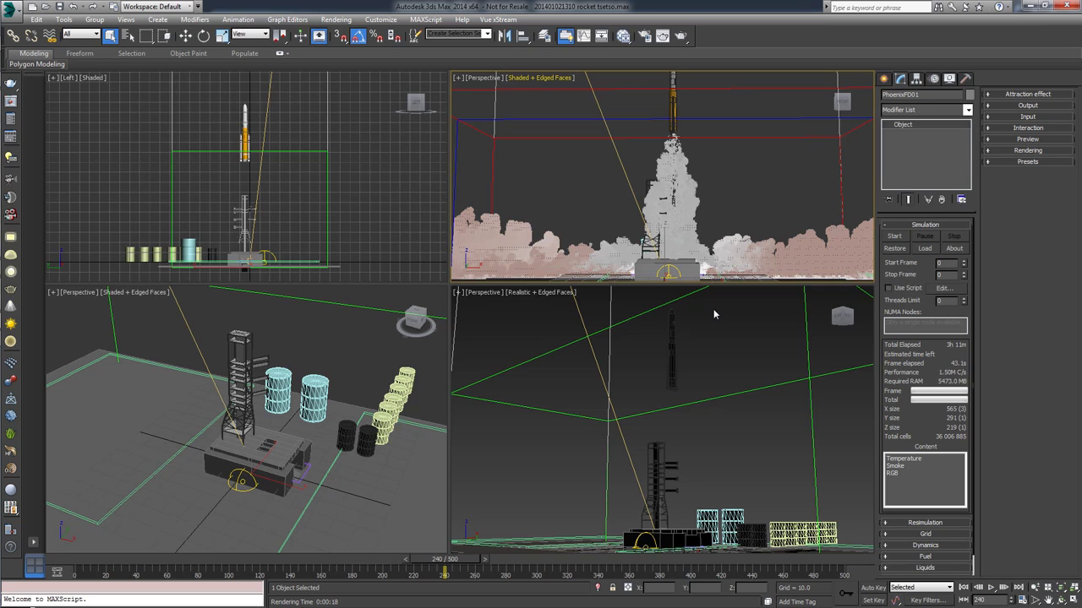
# In Render Setup, set the V-Ray Image sampler type to Fixed and turn off the Image filter
pyautogui.click(647, 40)
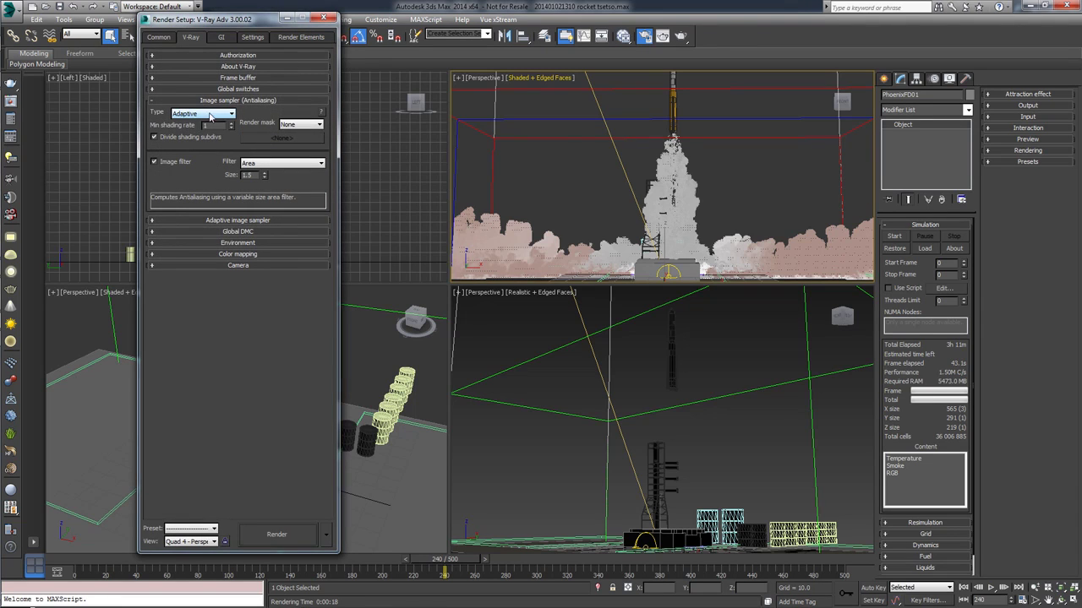
pyautogui.click(205, 114)
pyautogui.click(196, 127)
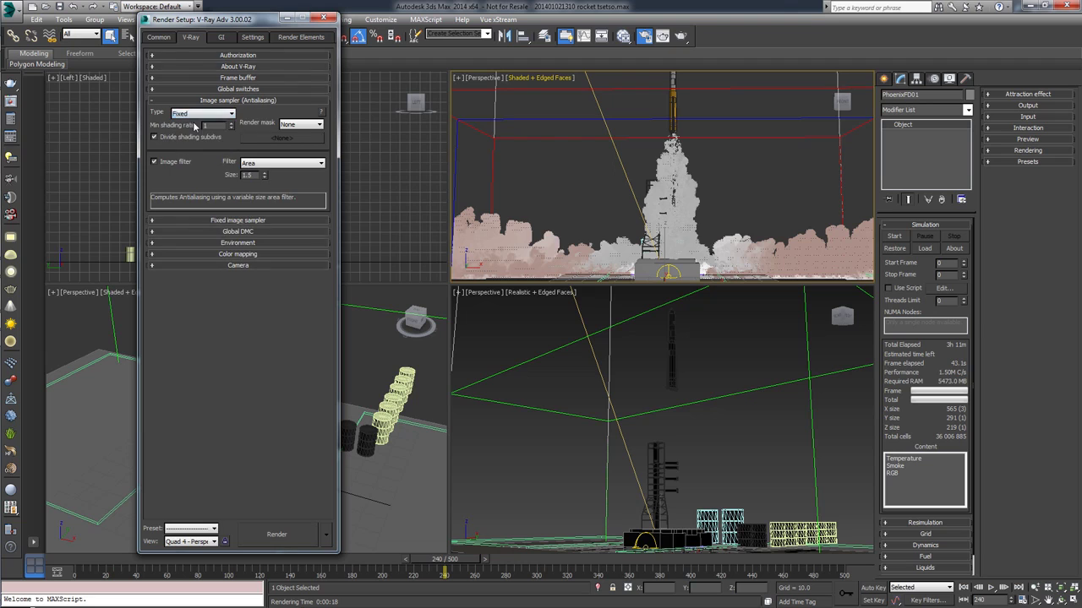
pyautogui.click(162, 165)
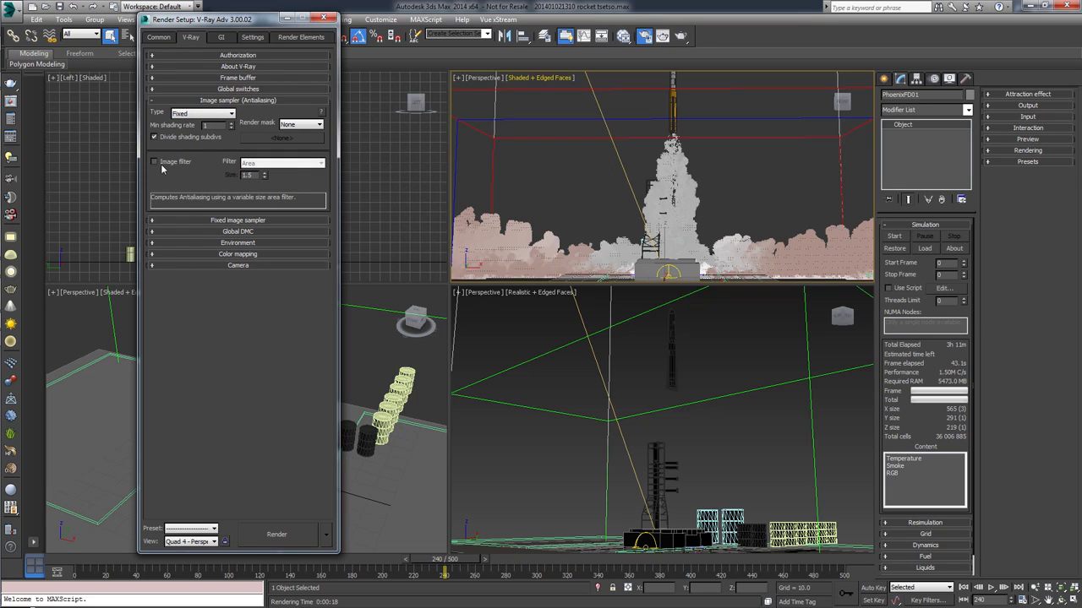
pyautogui.click(323, 18)
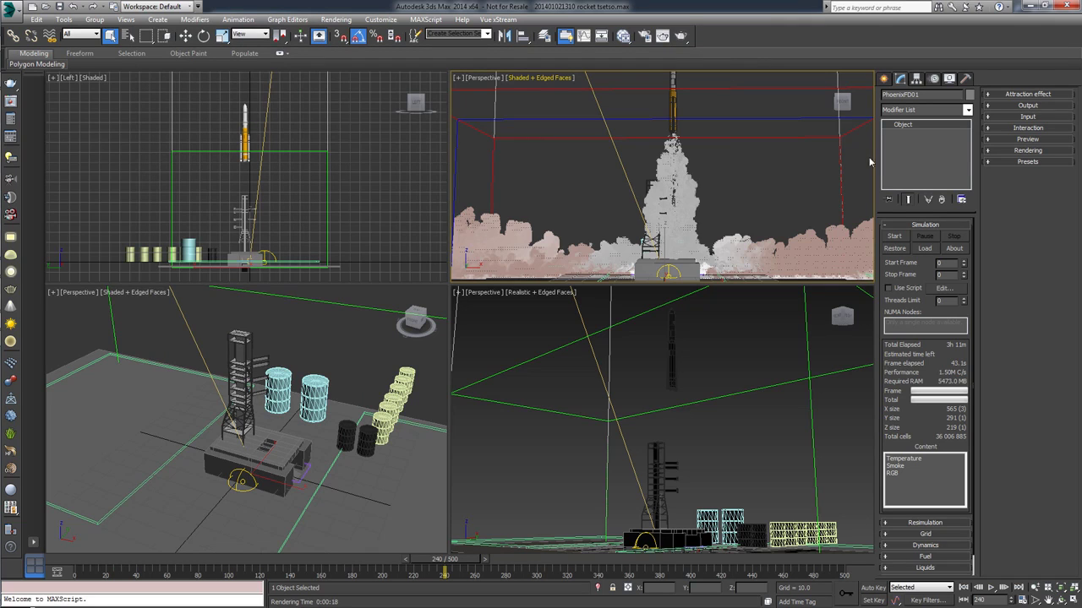
# Start a production test render of the current frame, then cancel it partway
pyautogui.click(681, 36)
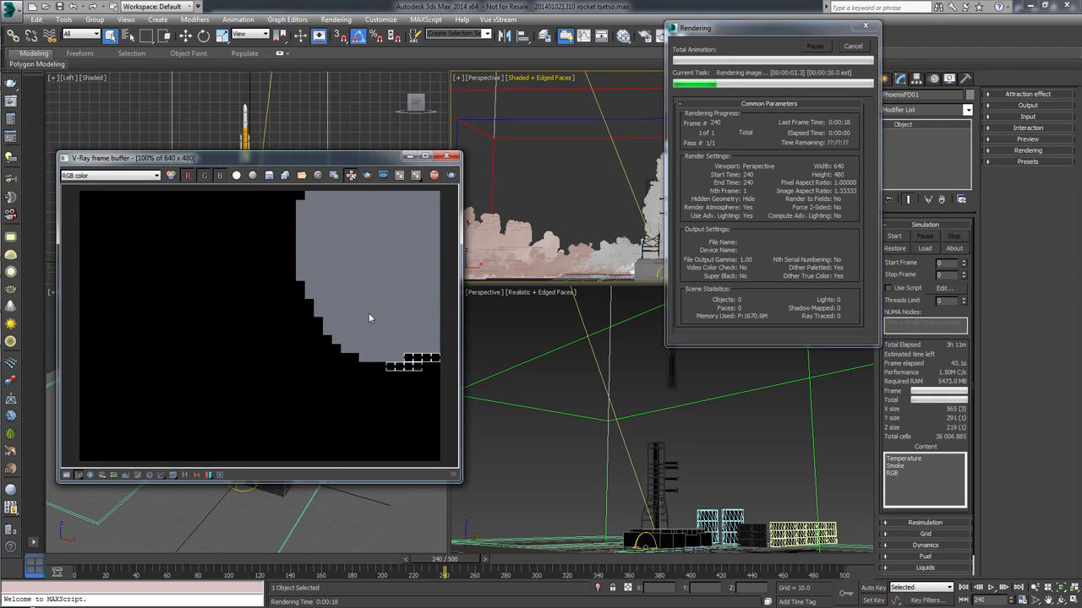
pyautogui.moveTo(822, 35); pyautogui.dragTo(936, 42)
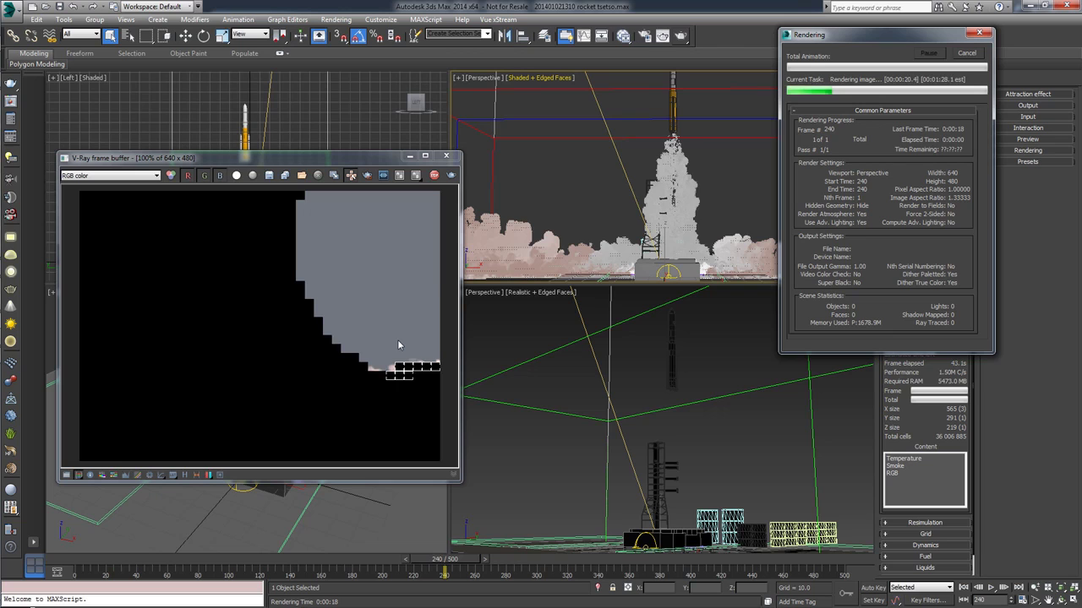
pyautogui.click(966, 52)
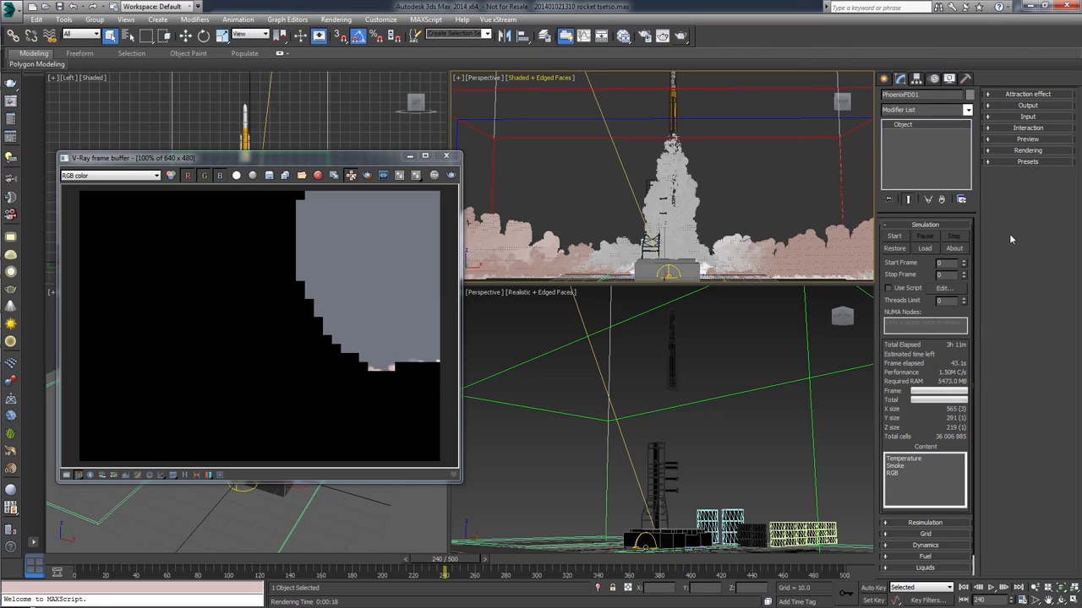
# Expand the Phoenix FD Rendering rollout and leave Mode on Atmosphere. Open Colors and Transparency
pyautogui.click(1028, 151)
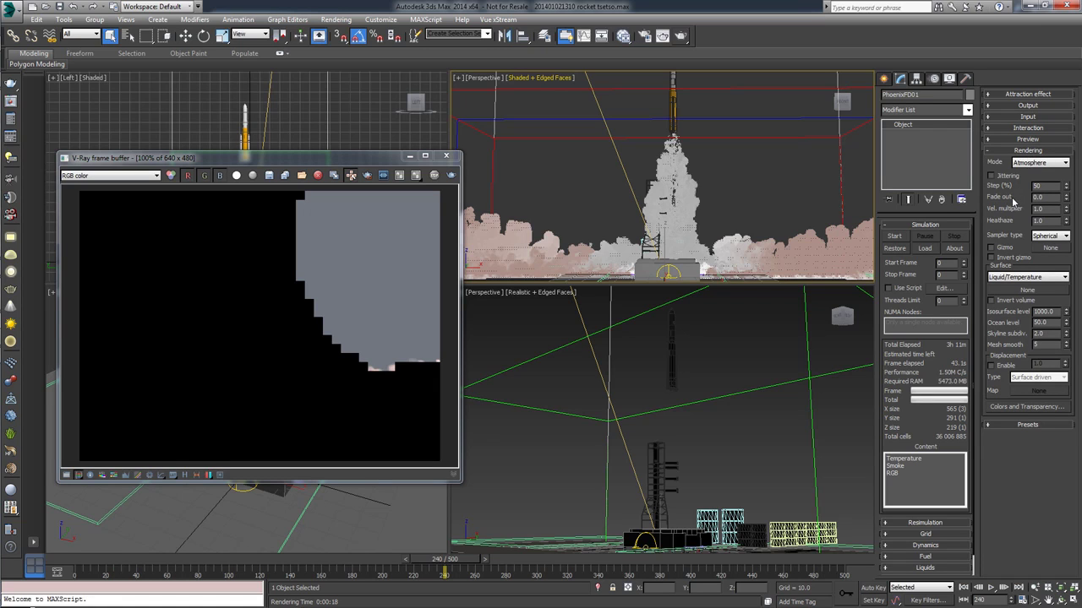
pyautogui.click(1039, 163)
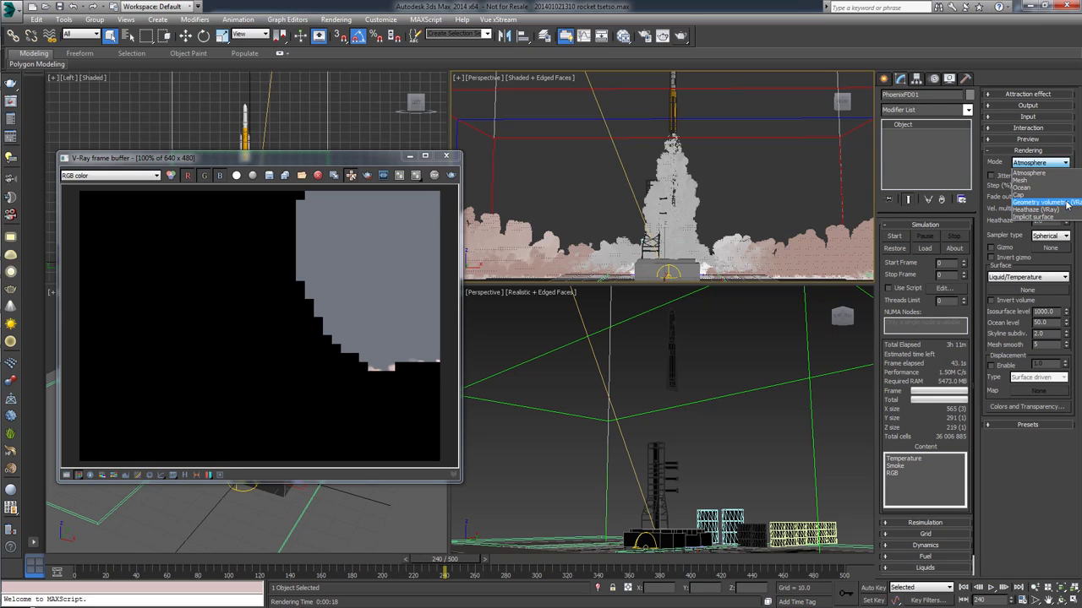
pyautogui.click(1027, 172)
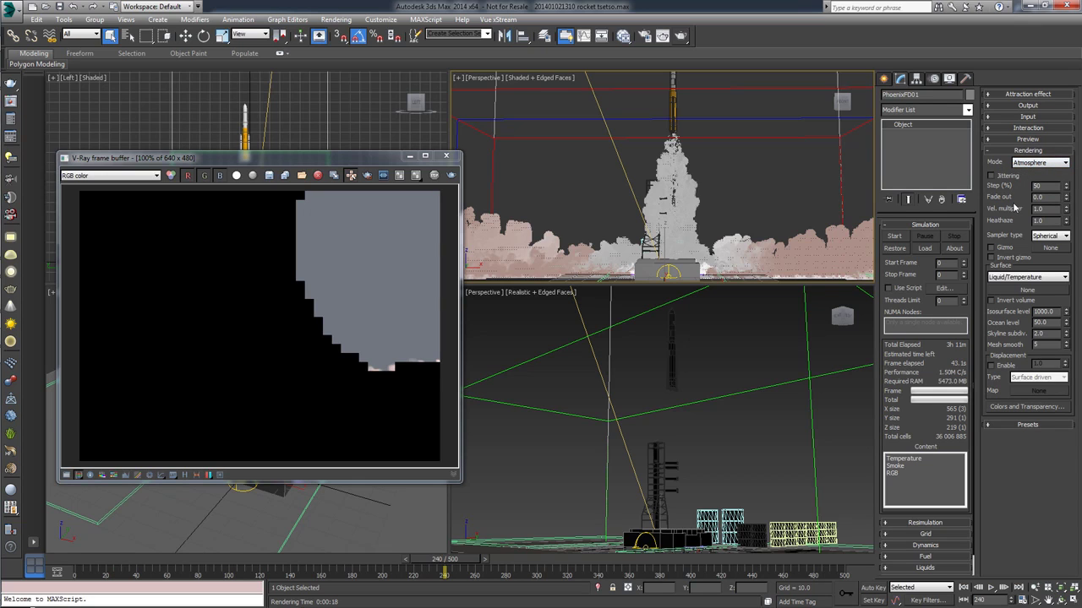
pyautogui.click(1021, 408)
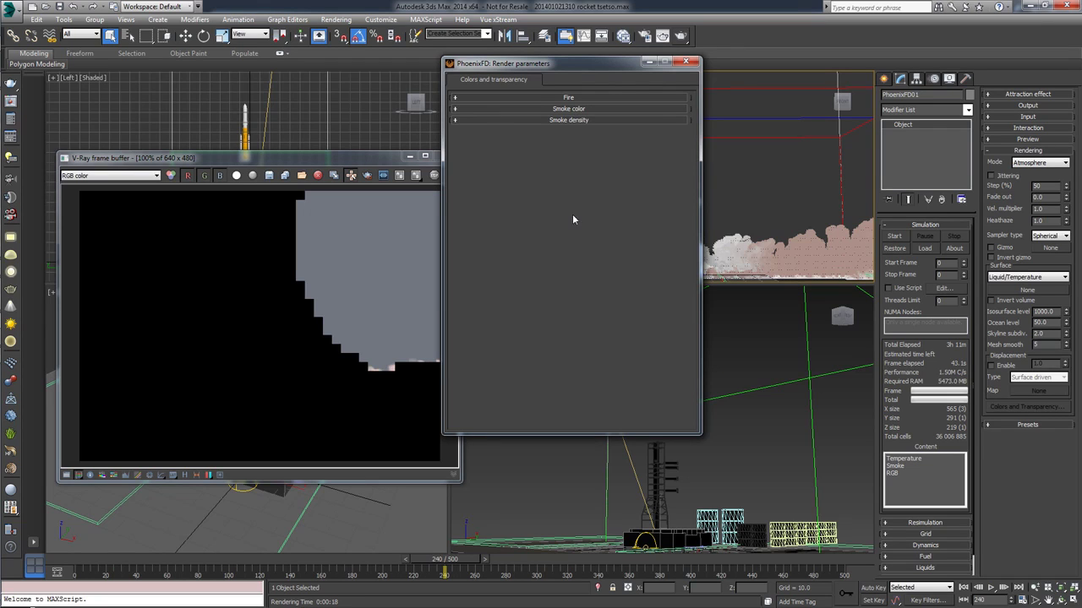
# Set the Smoke color Subdiv. reduction to 20.0 and start a new render from the V-Ray frame buffer
pyautogui.click(581, 110)
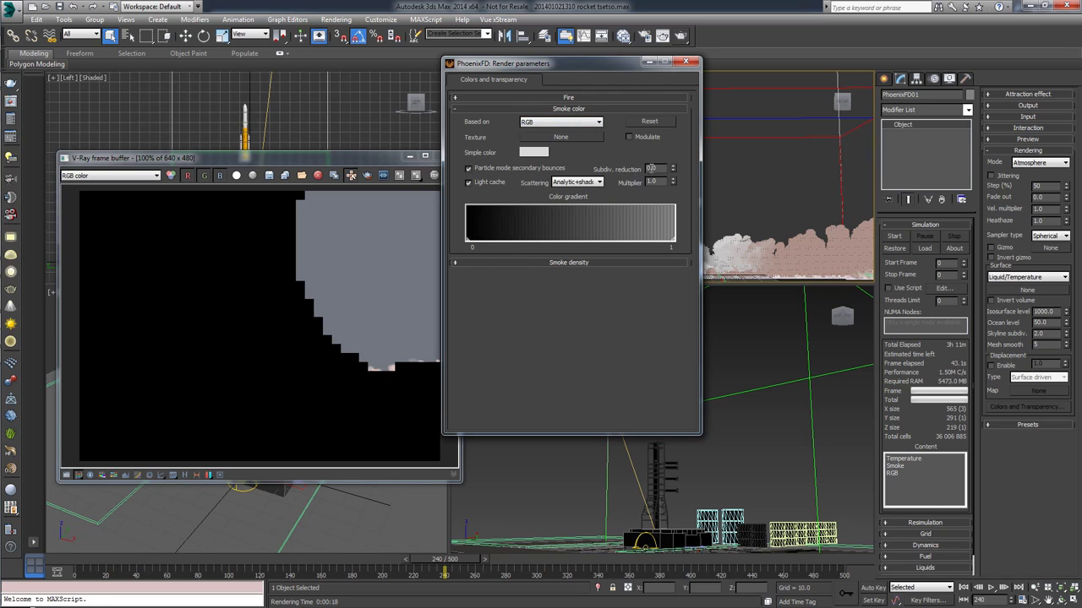
pyautogui.doubleClick(651, 168)
pyautogui.write('10')
pyautogui.write('20')
pyautogui.press('Return')
pyautogui.click(380, 219)
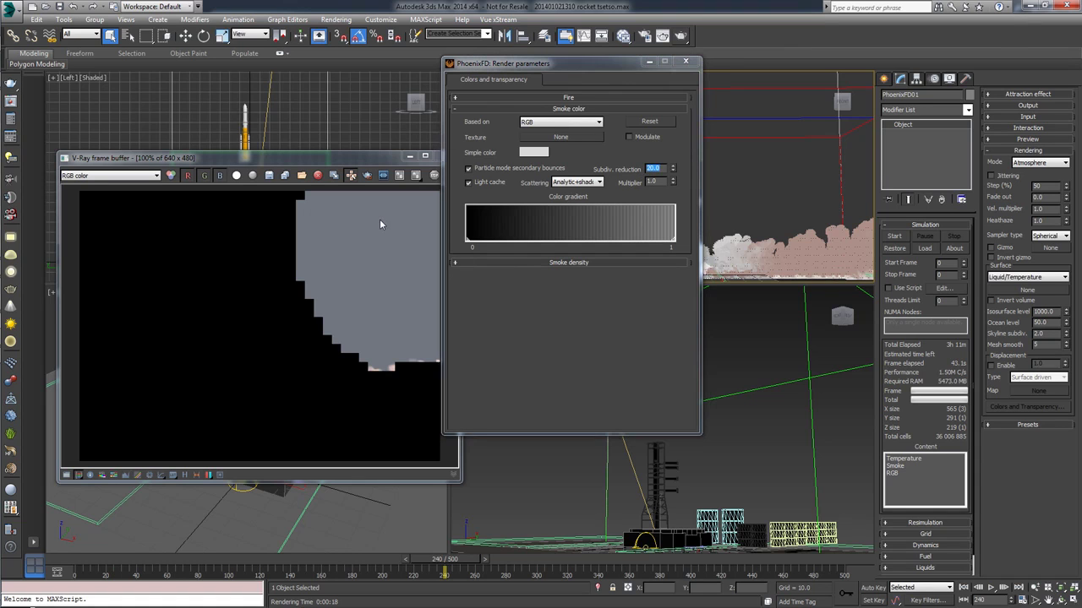
pyautogui.click(452, 175)
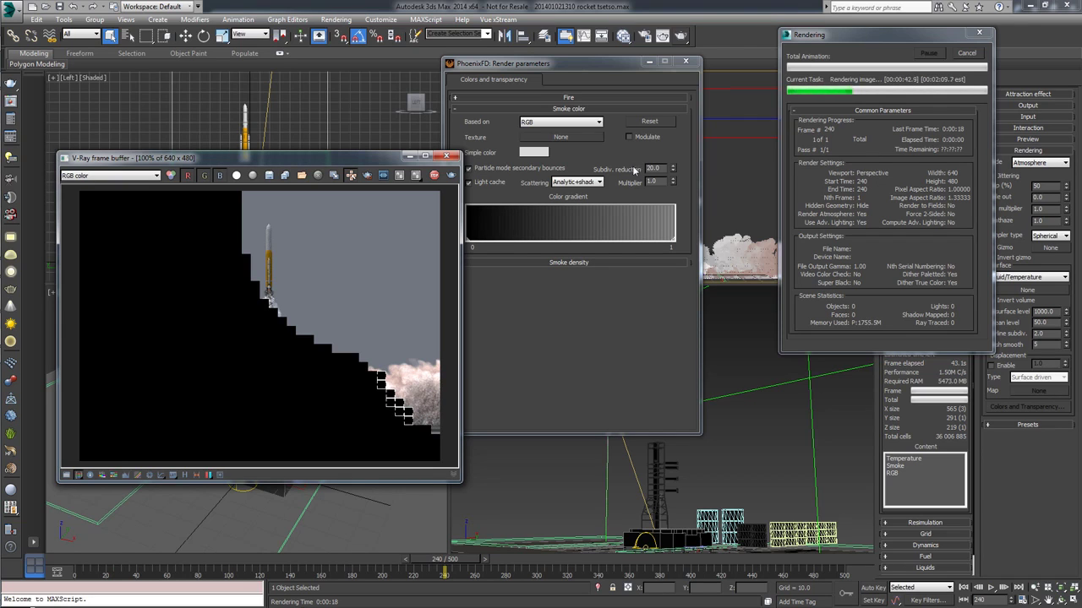
# Cancel the running render of frame 240, leaving a partial rocket and smoke image
pyautogui.moveTo(948, 36); pyautogui.dragTo(916, 37)
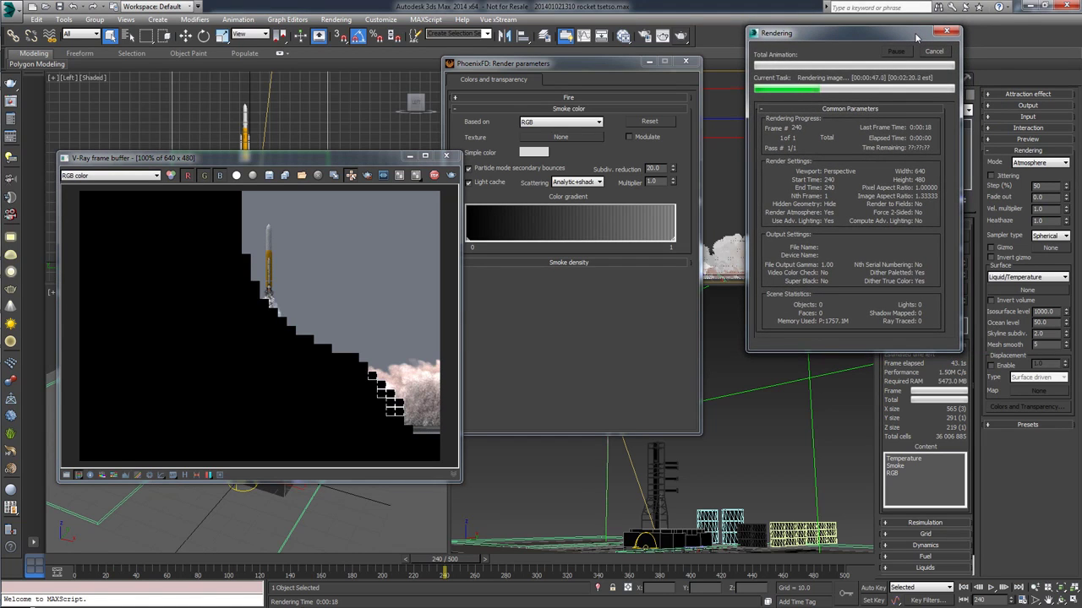
pyautogui.click(933, 52)
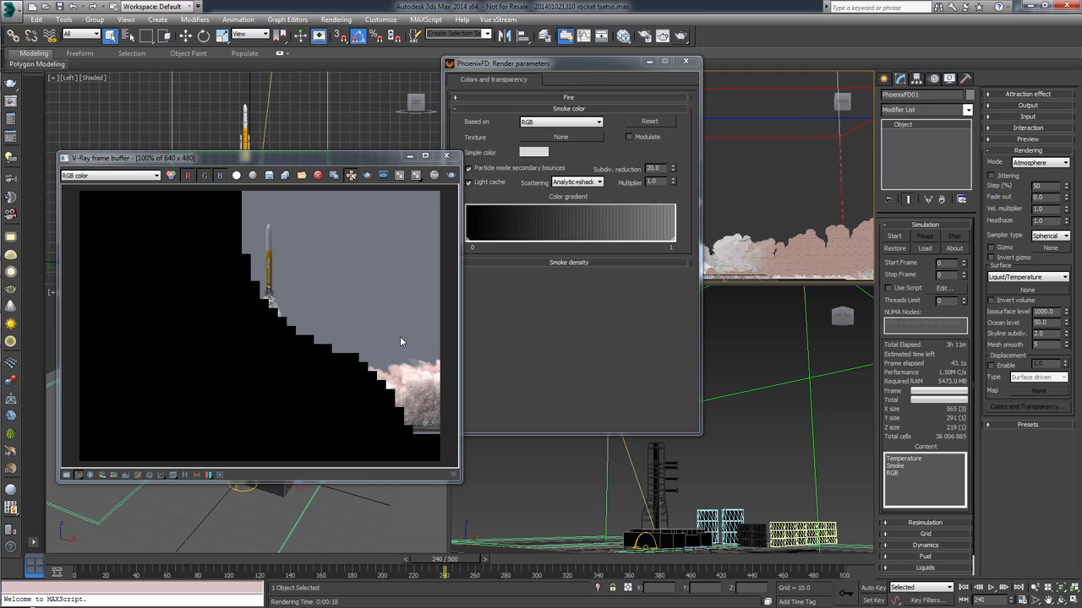
# Set the Phoenix FD Step (%) to 1000 and render a full preview of frame 240
pyautogui.doubleClick(1038, 185)
pyautogui.write('100')
pyautogui.press('Return')
pyautogui.write('10')
pyautogui.press('Return')
pyautogui.click(450, 175)
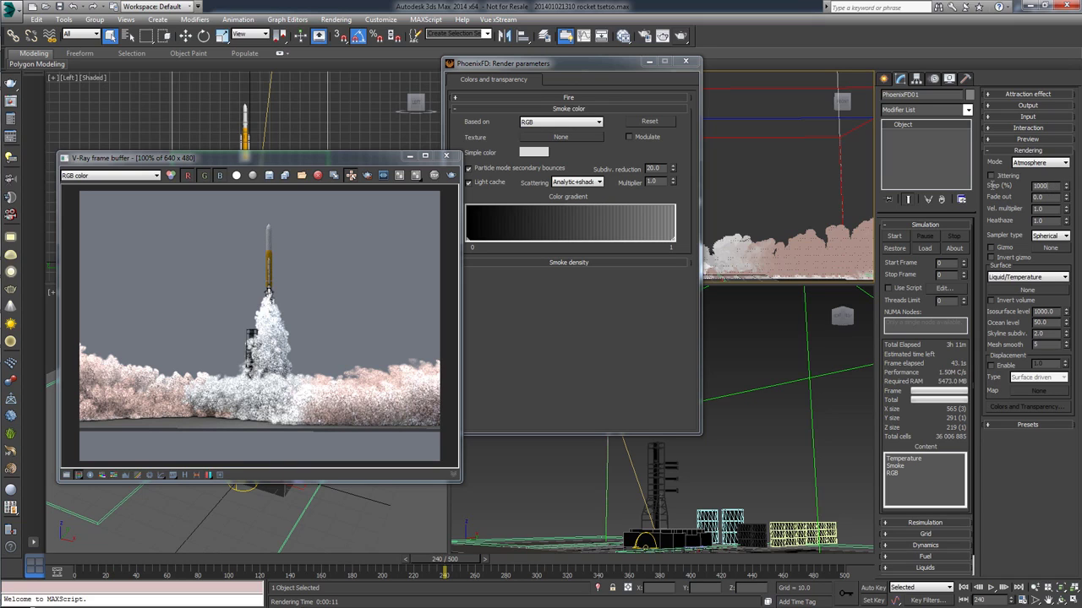
# Reconfirm Step (%) at 1000 and nudge the V-Ray frame buffer window aside
pyautogui.doubleClick(1040, 185)
pyautogui.press('Return')
pyautogui.moveTo(1047, 186); pyautogui.dragTo(1022, 185)
pyautogui.moveTo(372, 161); pyautogui.dragTo(355, 156)
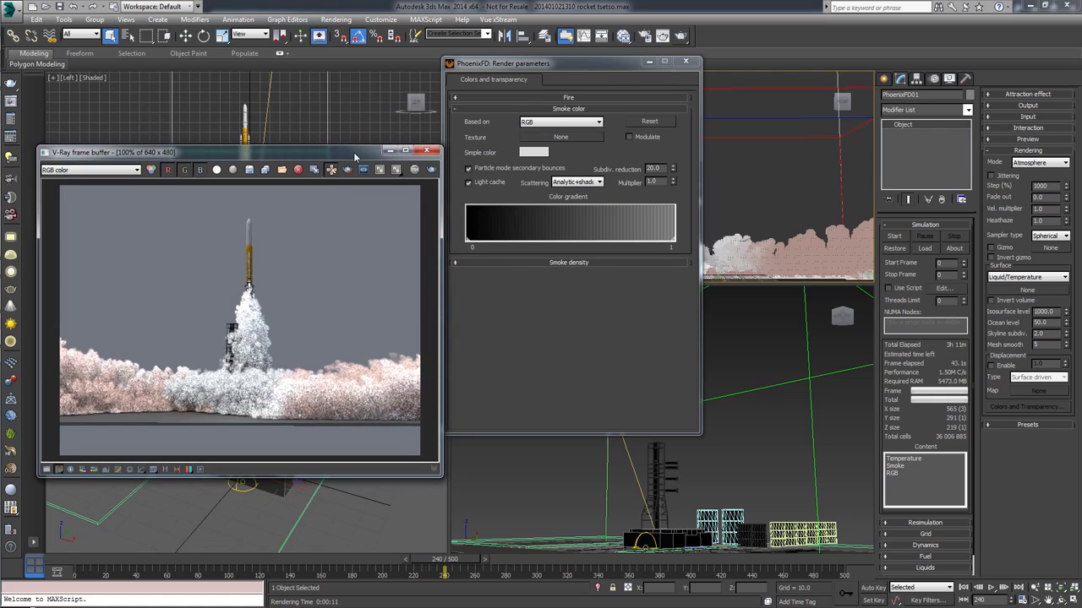
# Collapse the Smoke color rollout and expand the Fire rollout, reviewing the self-shadowing choices
pyautogui.click(556, 110)
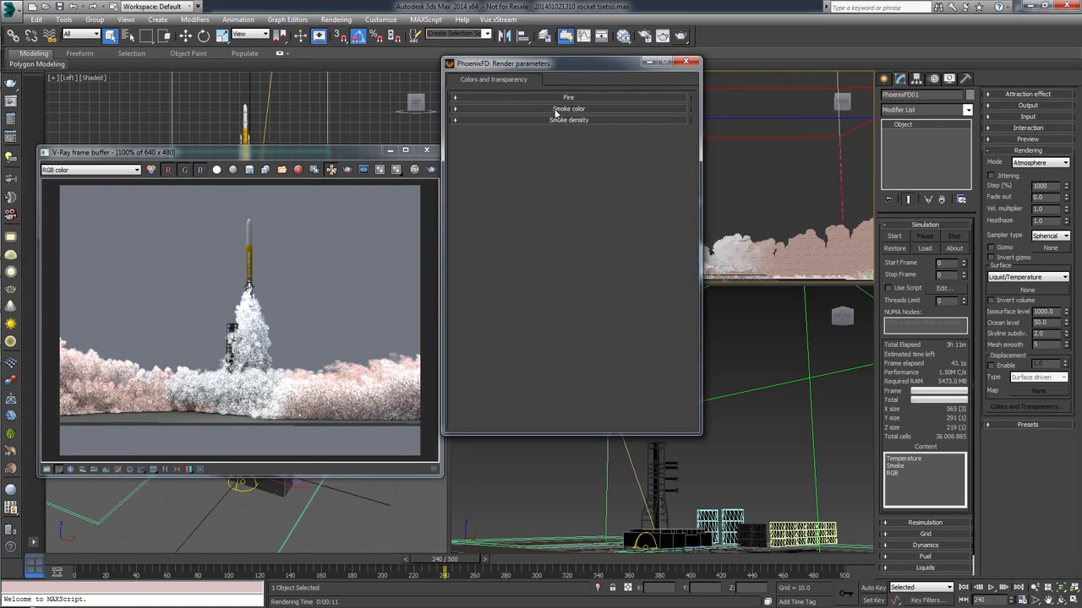
pyautogui.click(568, 98)
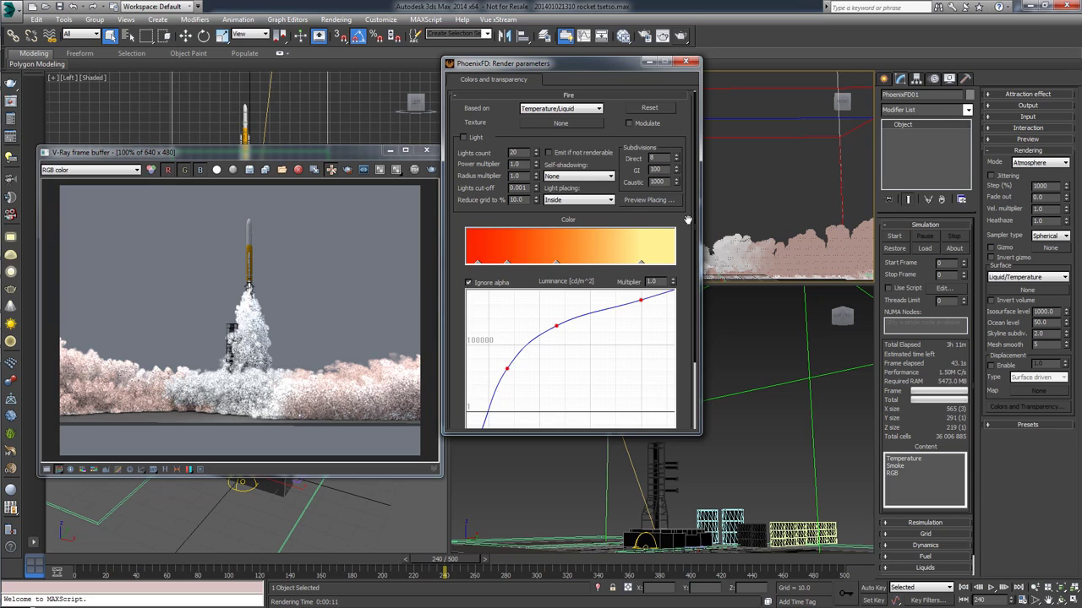
pyautogui.click(565, 178)
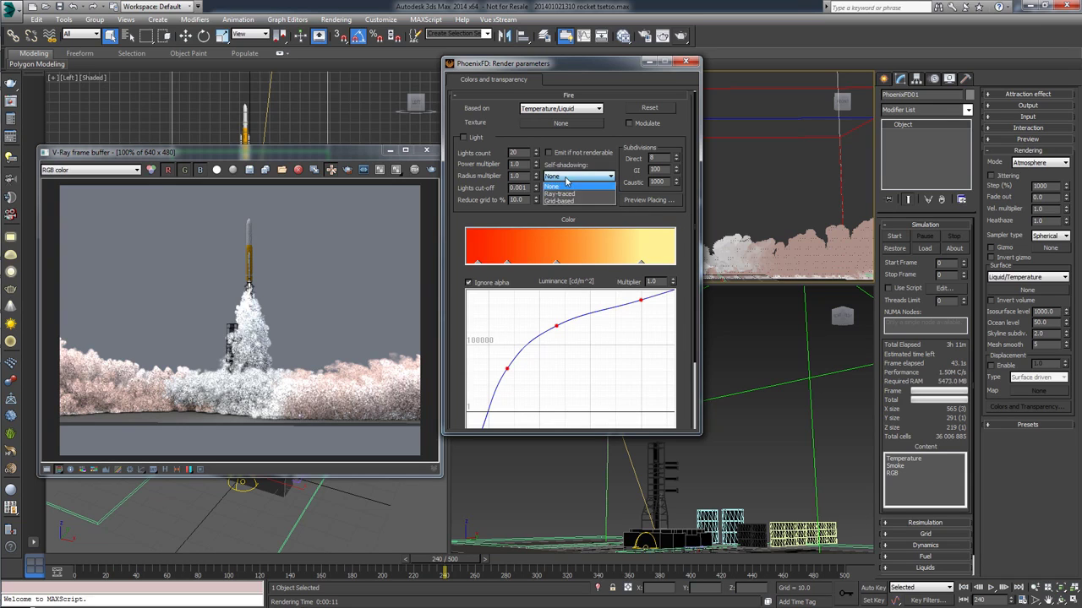
pyautogui.click(514, 215)
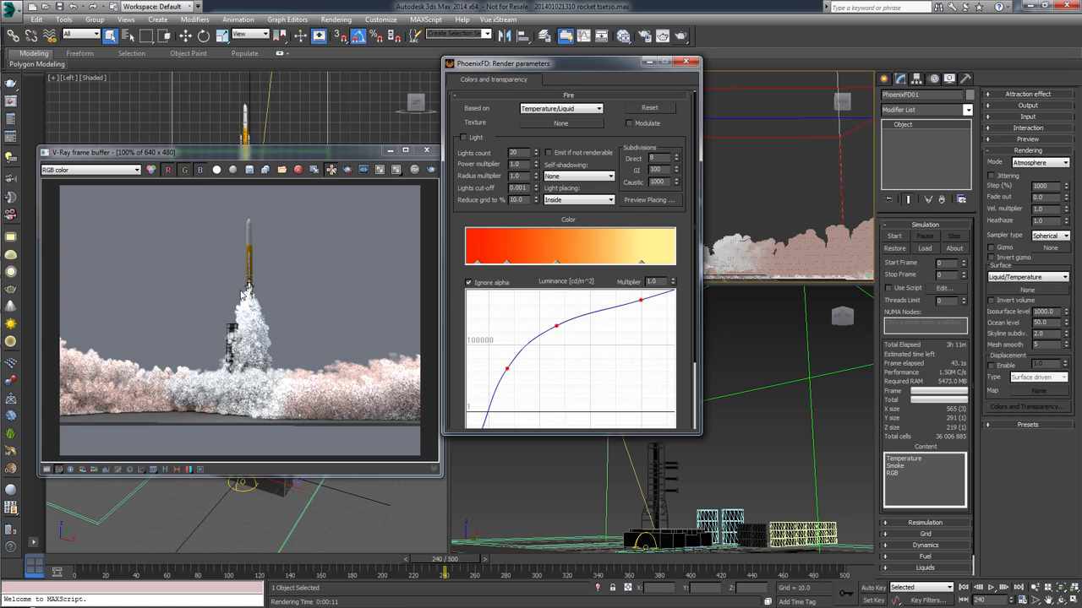
pyautogui.moveTo(541, 68); pyautogui.dragTo(550, 64)
# Enable fire Light with Grid-based self-shadowing
pyautogui.click(484, 135)
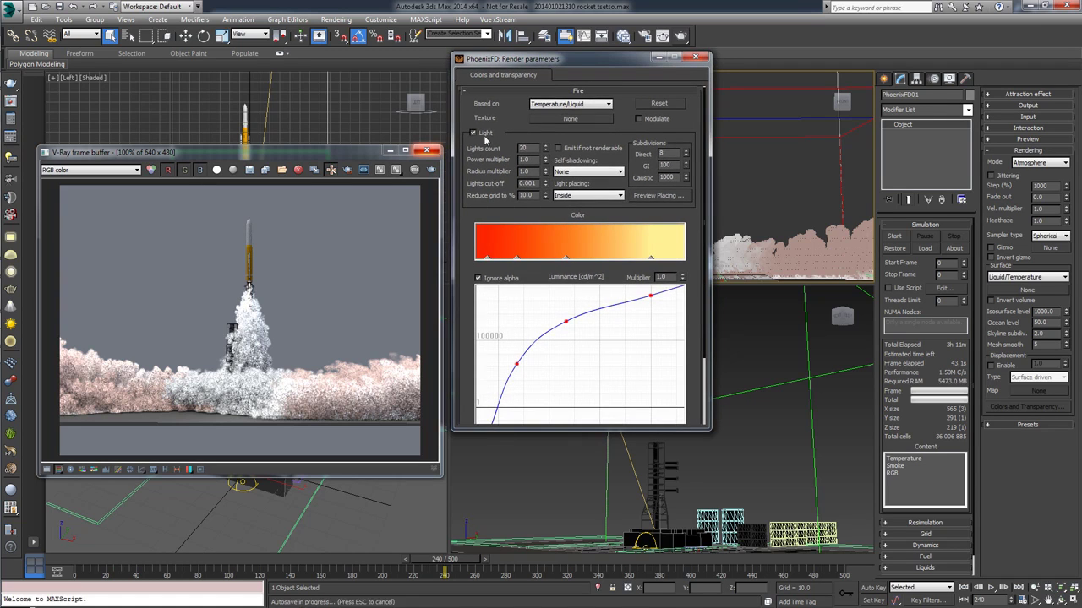
pyautogui.click(563, 171)
pyautogui.click(564, 172)
pyautogui.click(578, 194)
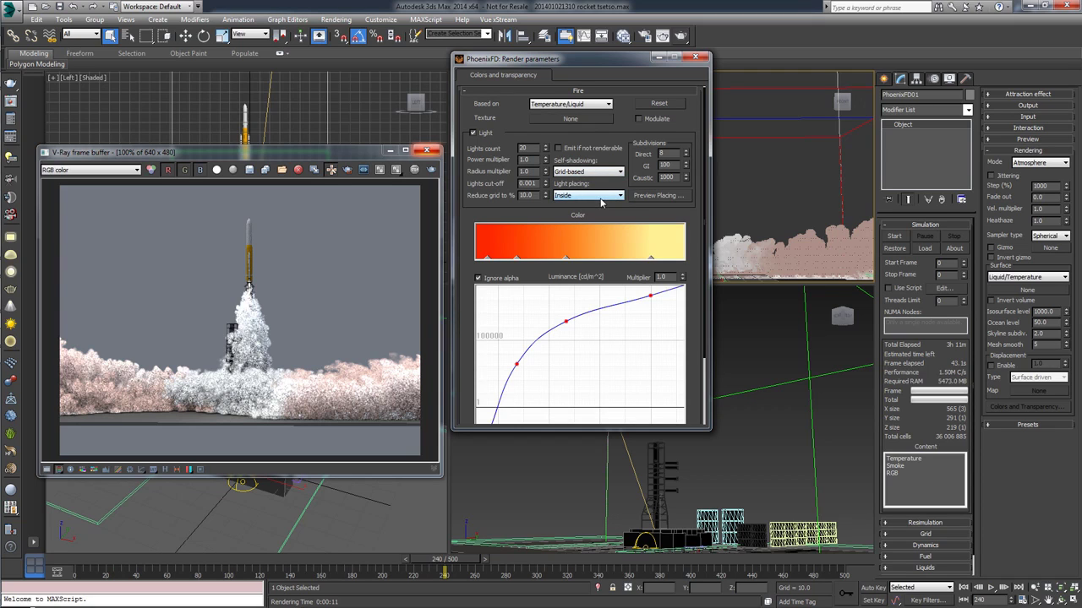
pyautogui.click(583, 172)
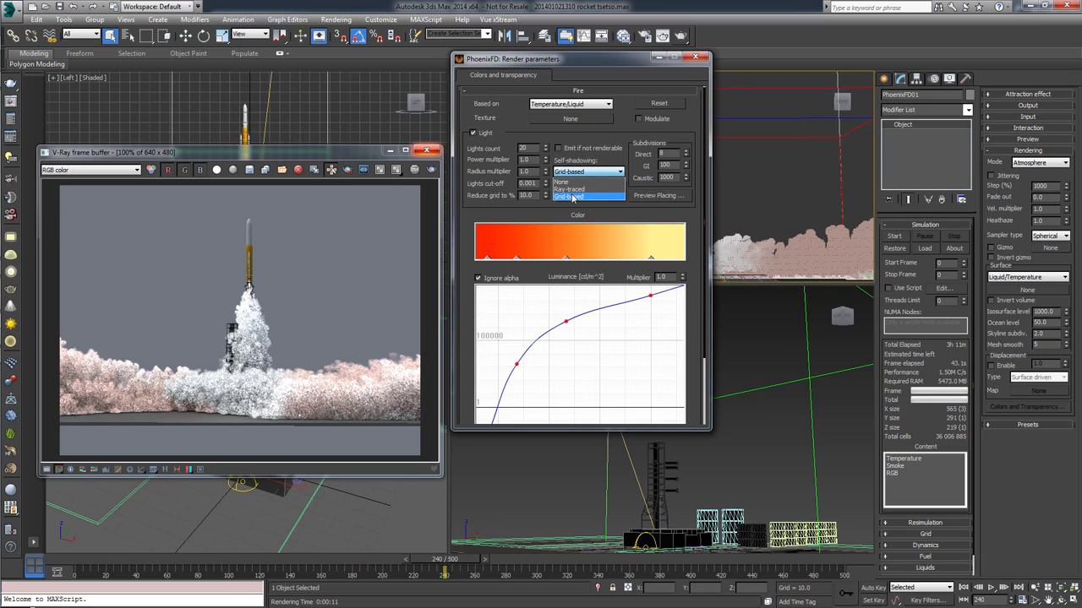
pyautogui.click(576, 196)
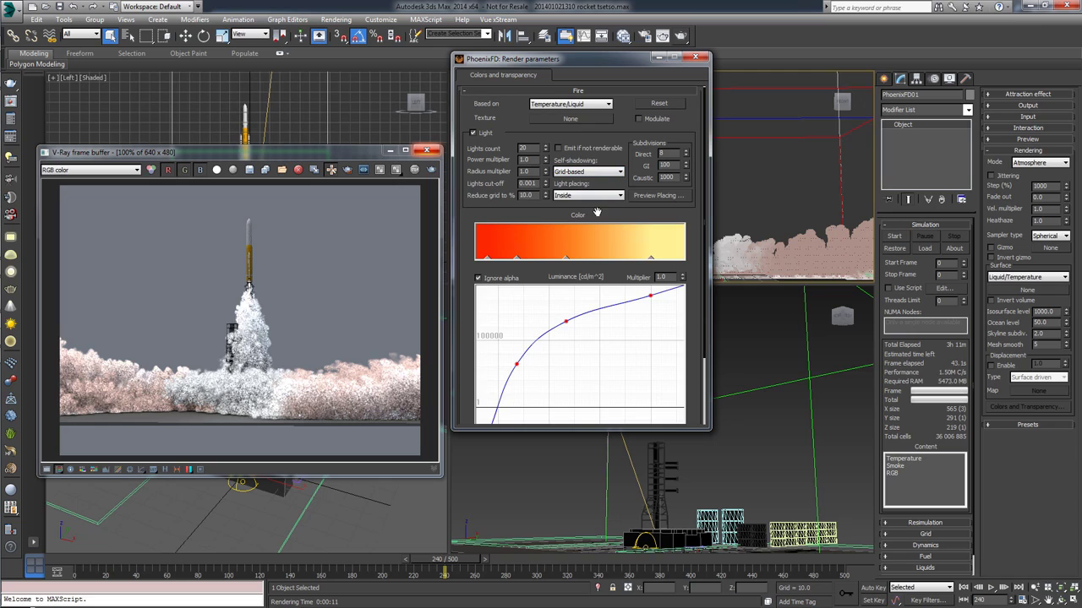
# Set fire Light placing to Reduced Grid and re-render the preview with fire lighting
pyautogui.doubleClick(527, 195)
pyautogui.click(573, 196)
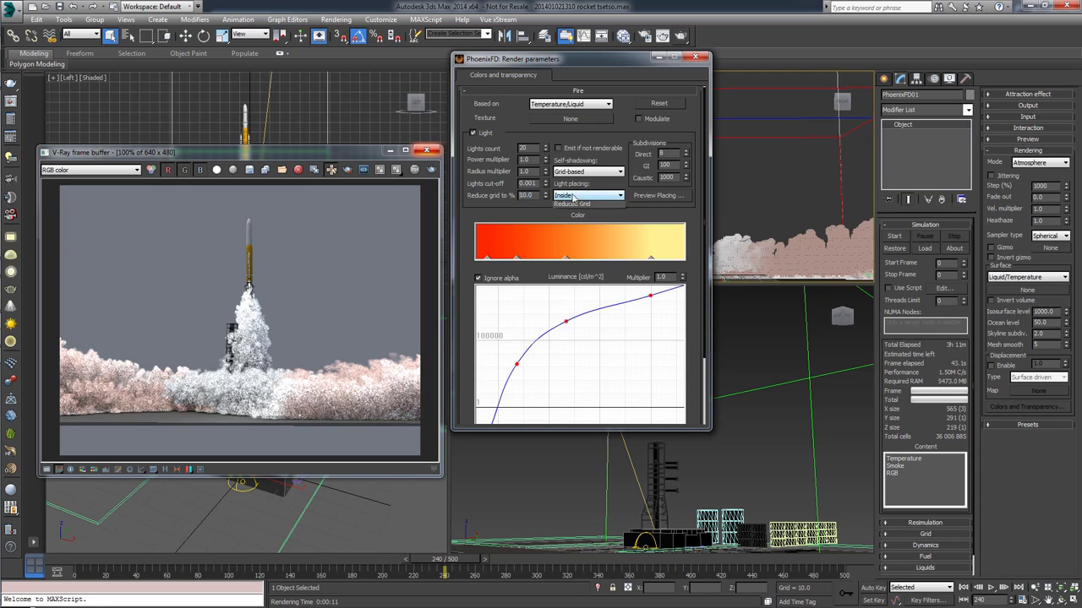
pyautogui.click(575, 210)
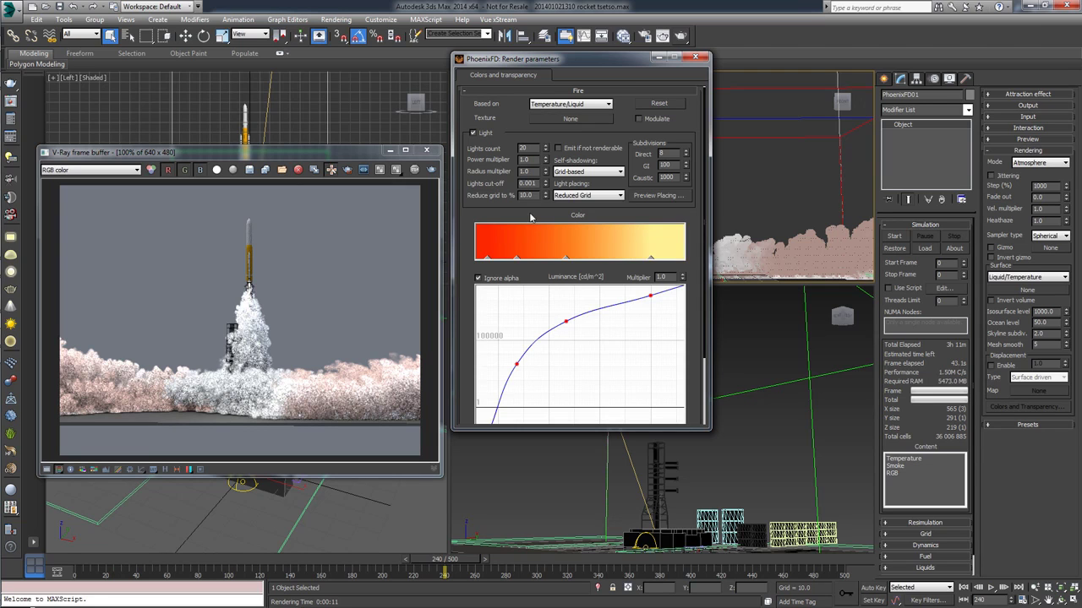
pyautogui.click(431, 169)
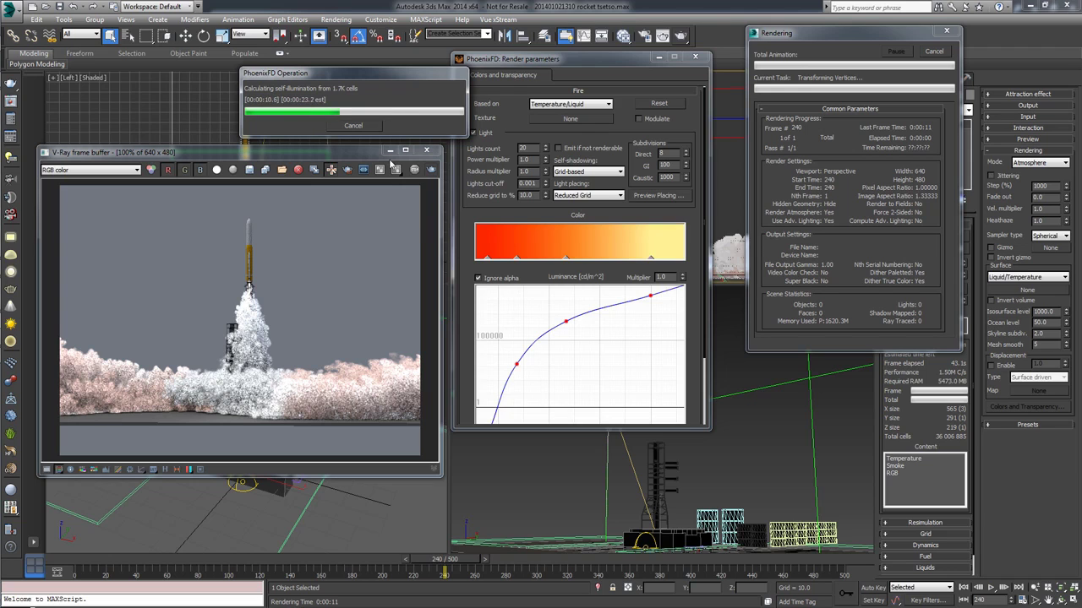
# Cancel the self-illumination calculation and render, set Reduce grid to % to 2.0, and render again
pyautogui.click(353, 125)
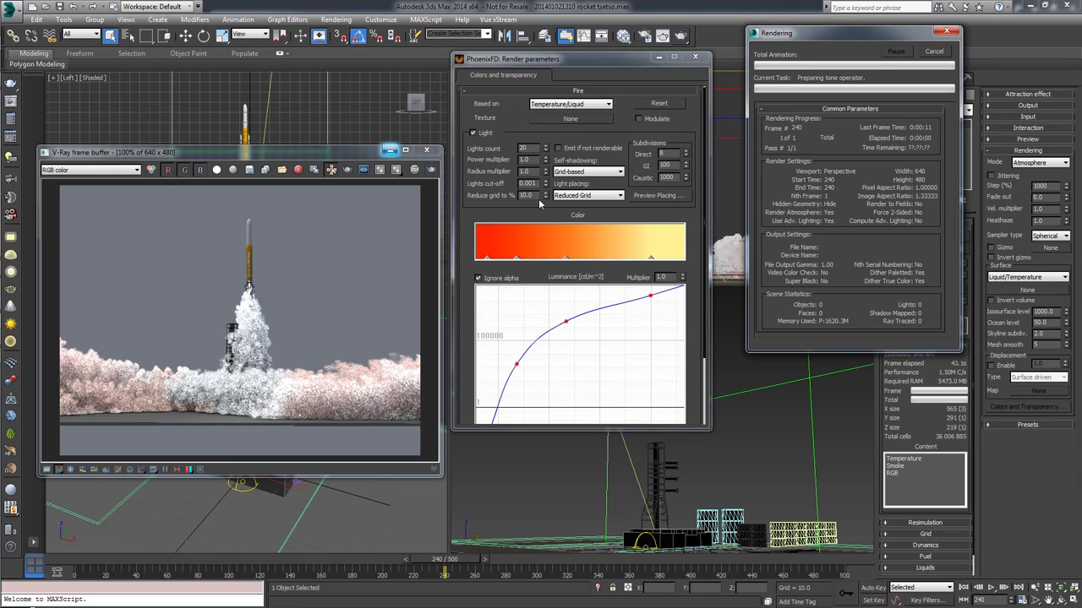
pyautogui.click(539, 203)
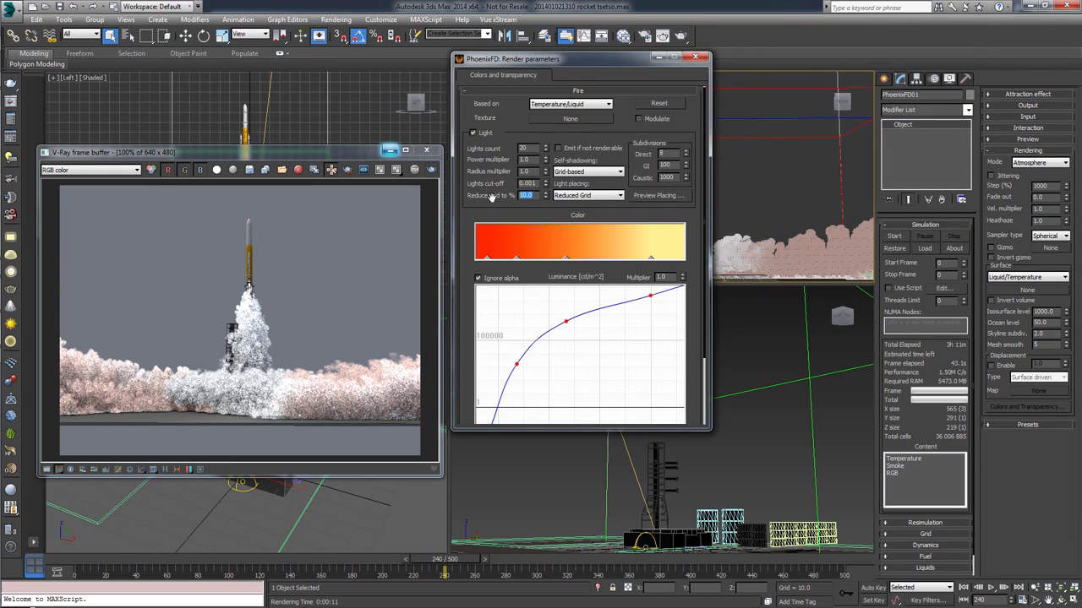
pyautogui.write('2')
pyautogui.press('Return')
pyautogui.click(432, 169)
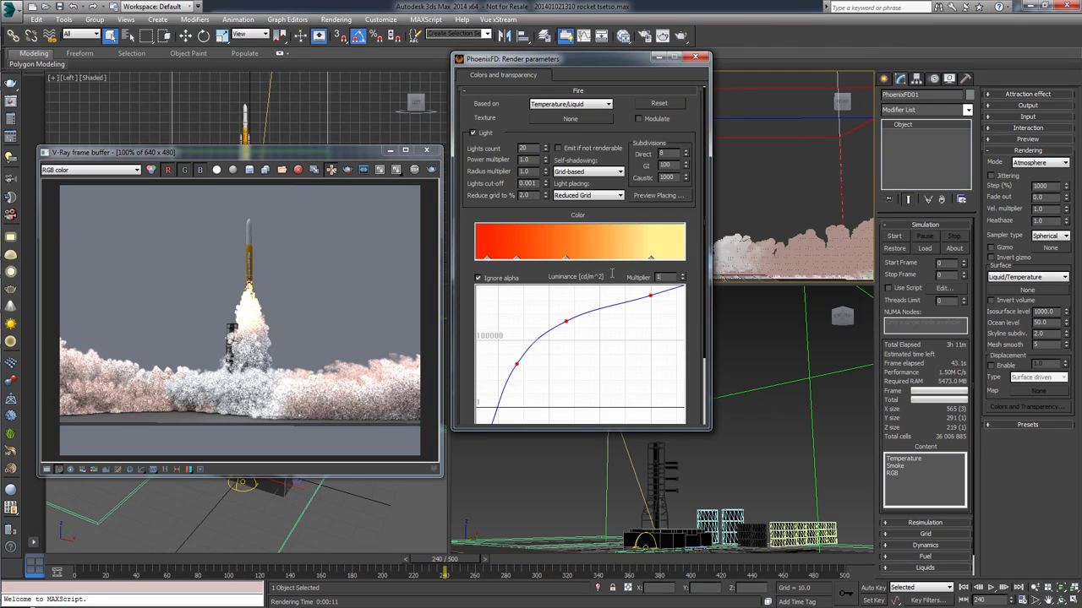
# Set the Fire Luminance Multiplier to 15 and re-render frame 240 in the V-Ray frame buffer
pyautogui.write('5')
pyautogui.press('Return')
pyautogui.click(434, 204)
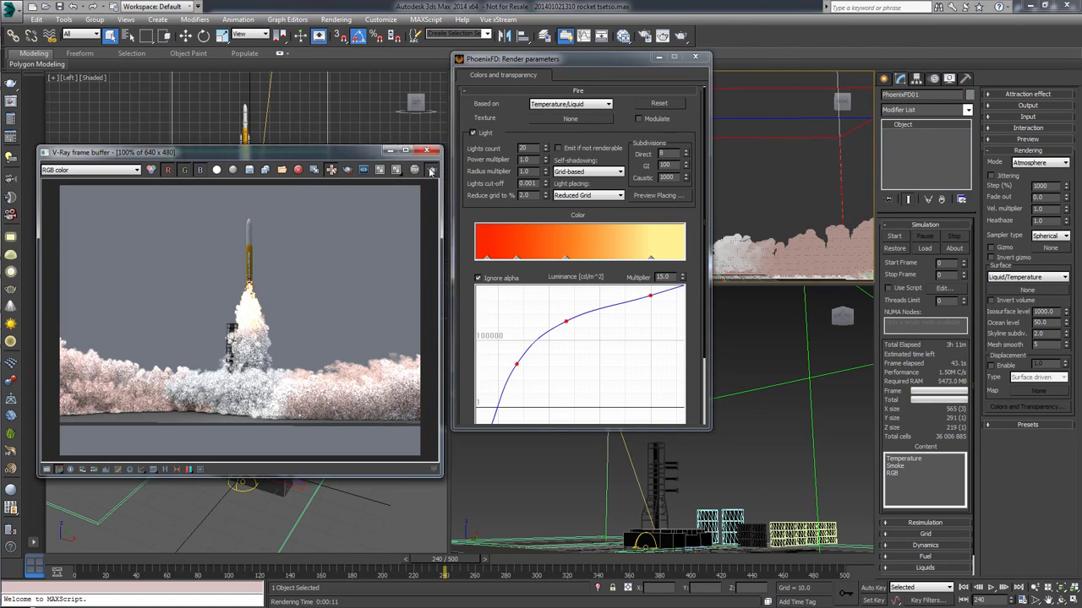
pyautogui.click(431, 171)
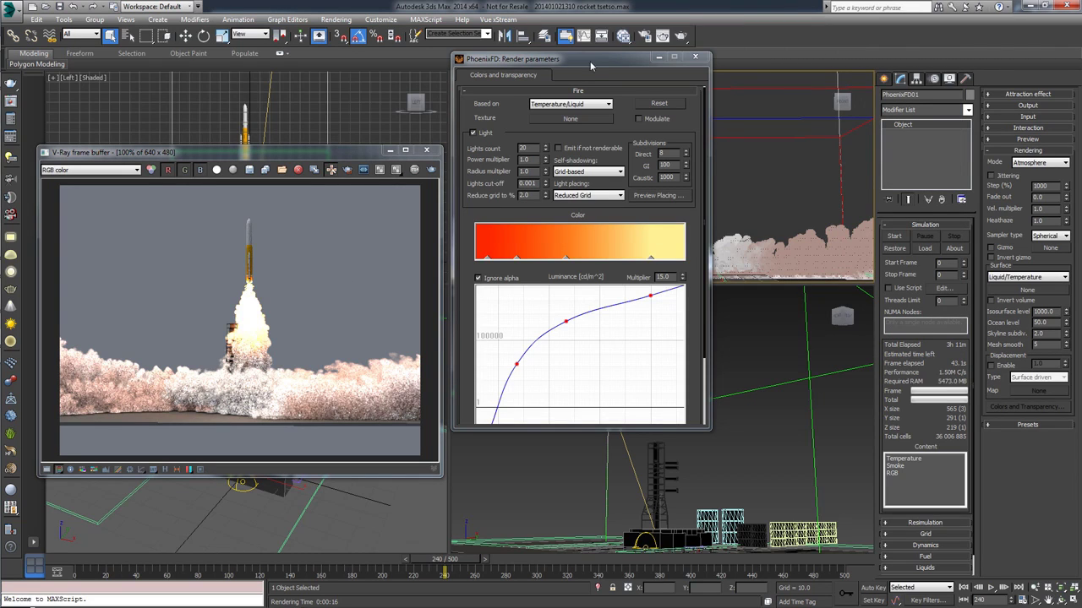
pyautogui.moveTo(590, 61); pyautogui.dragTo(593, 56)
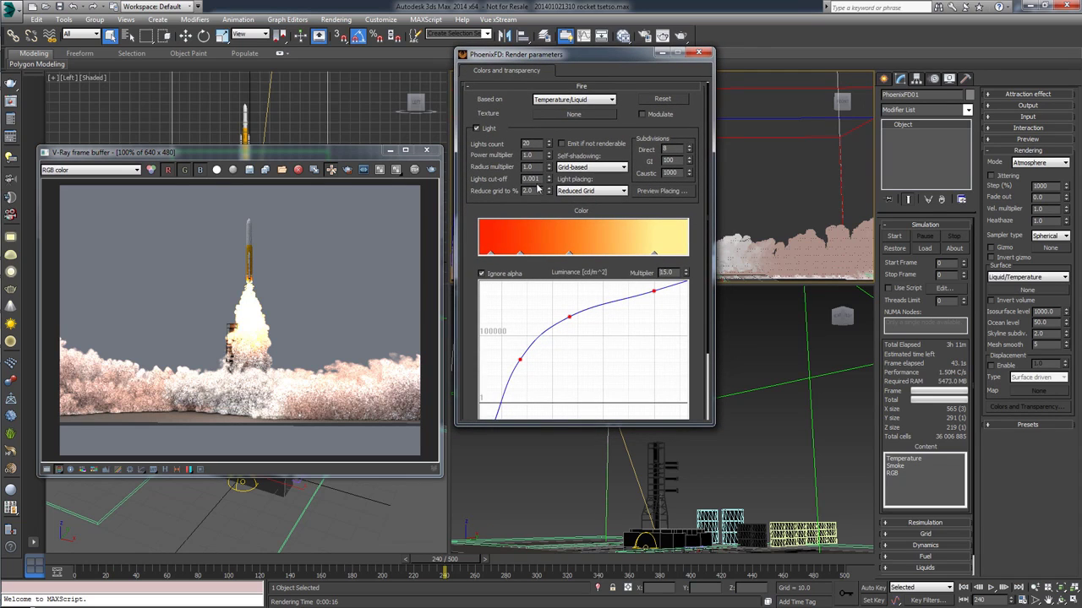